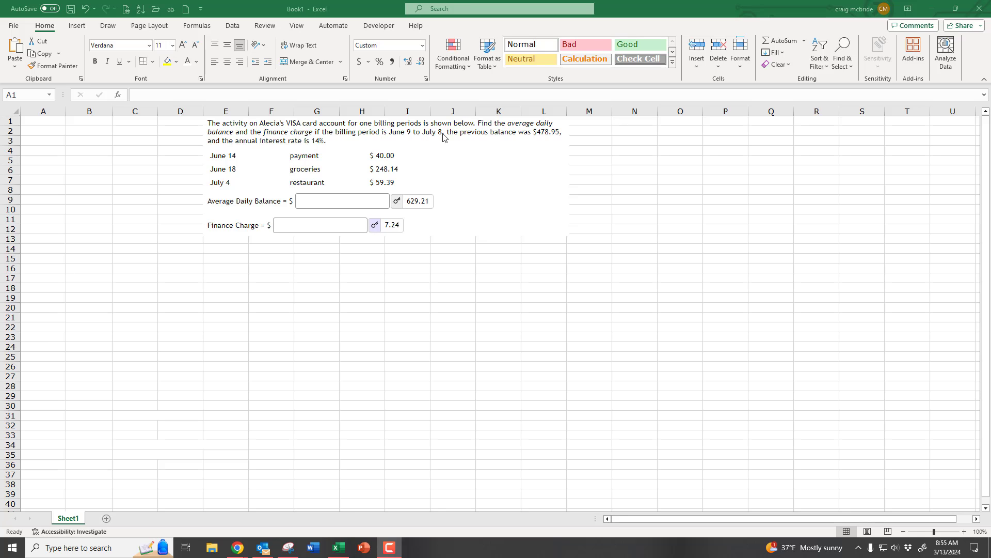
Enter the starting date 9-Jun in A1 and fill the dates down to 8-Jul in A30.
click(46, 123)
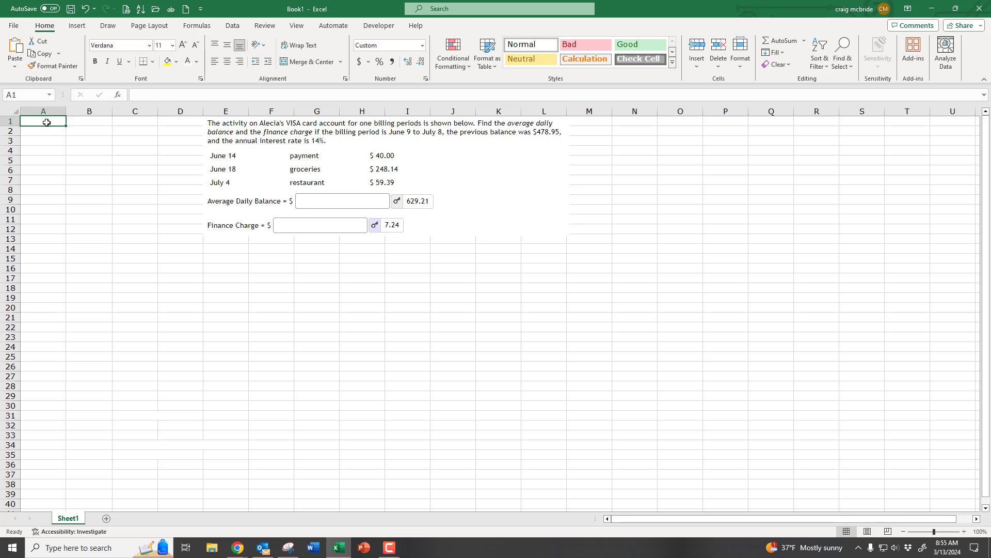
text(3)
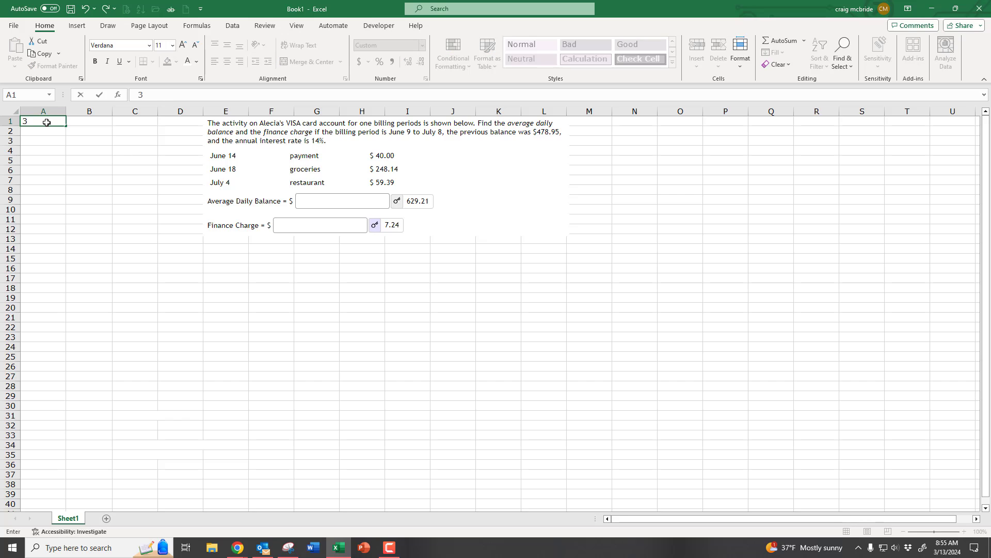
text(/9)
key(Return)
click(46, 123)
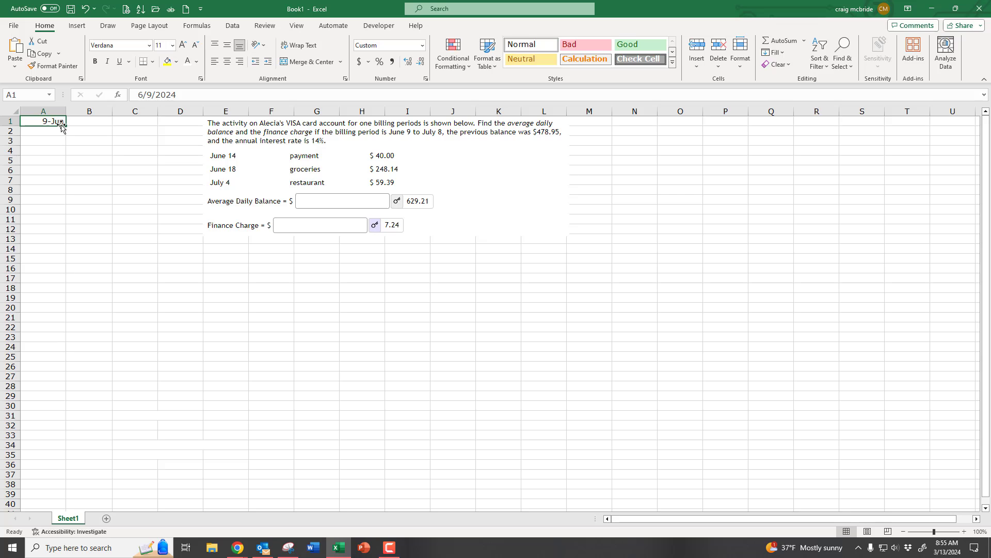
drag(66, 126, 67, 410)
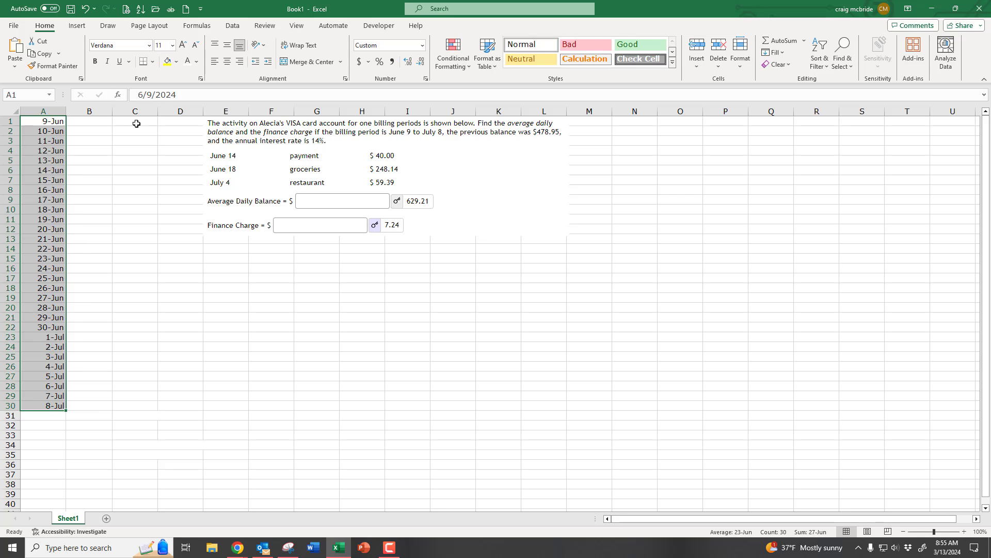
Enter the 478.95 starting balance in B1 and give column B Accounting format.
click(96, 122)
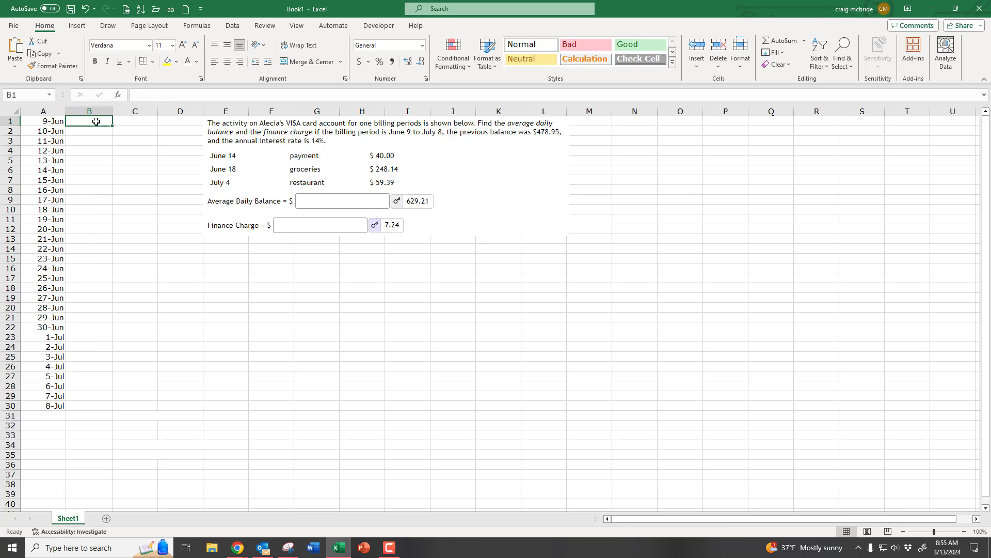
text(4)
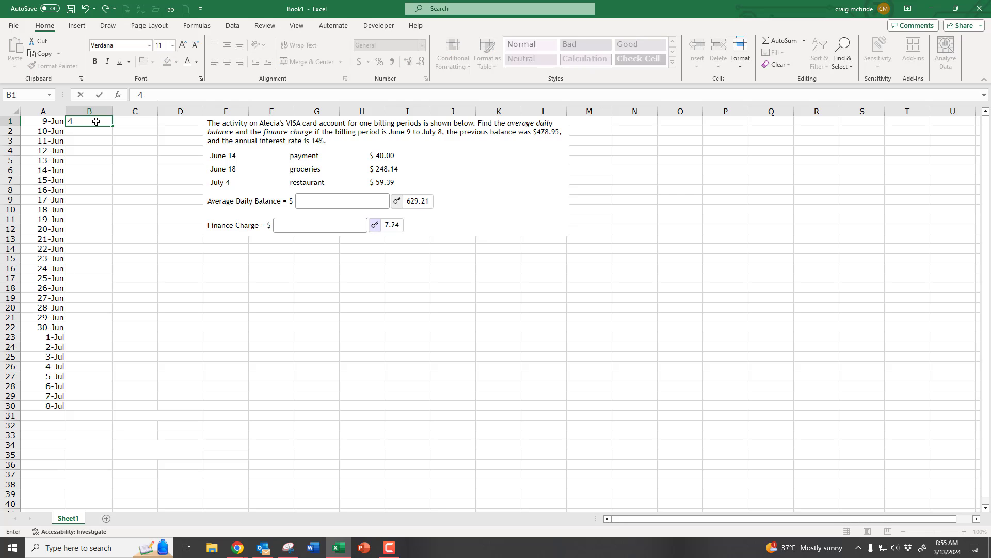
text(78.95)
key(Return)
click(96, 121)
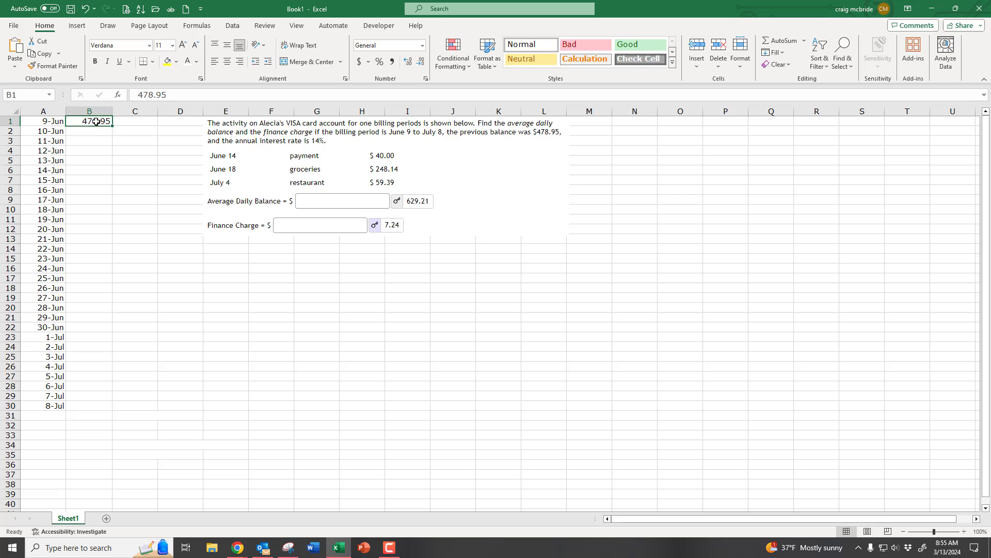
click(95, 112)
click(360, 61)
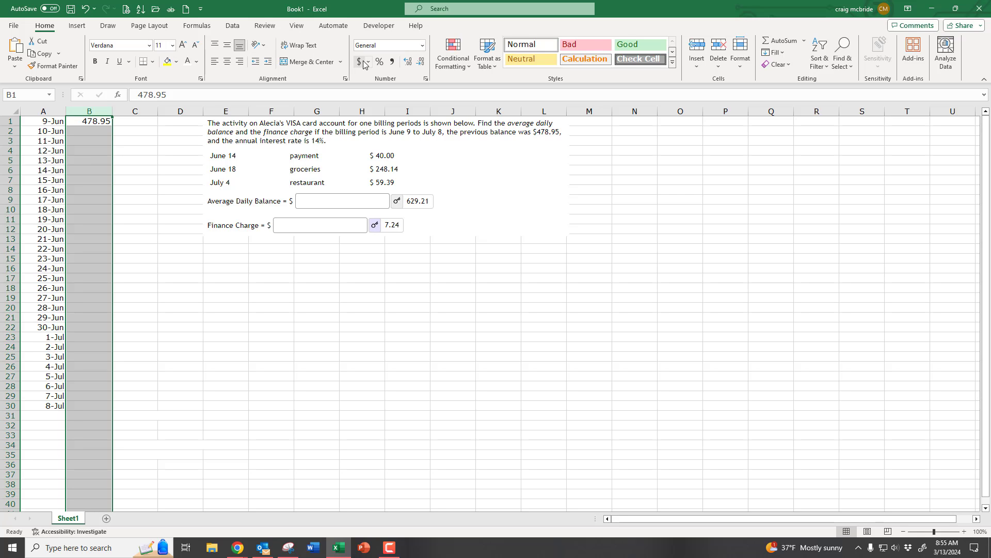
Put =B1 in B2 and fill that carry-forward formula down to B30.
click(98, 132)
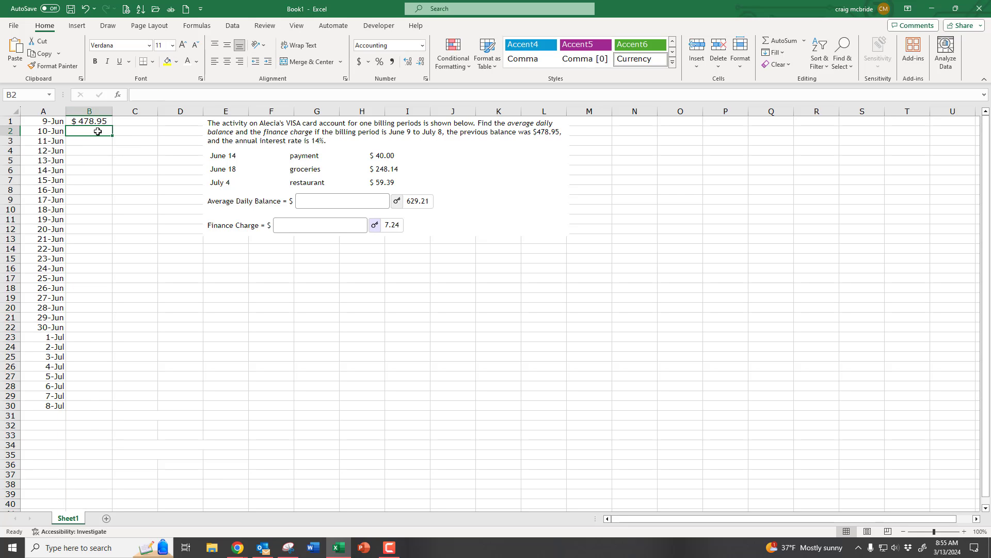
text(=)
click(94, 121)
key(Return)
click(99, 131)
drag(113, 135, 103, 407)
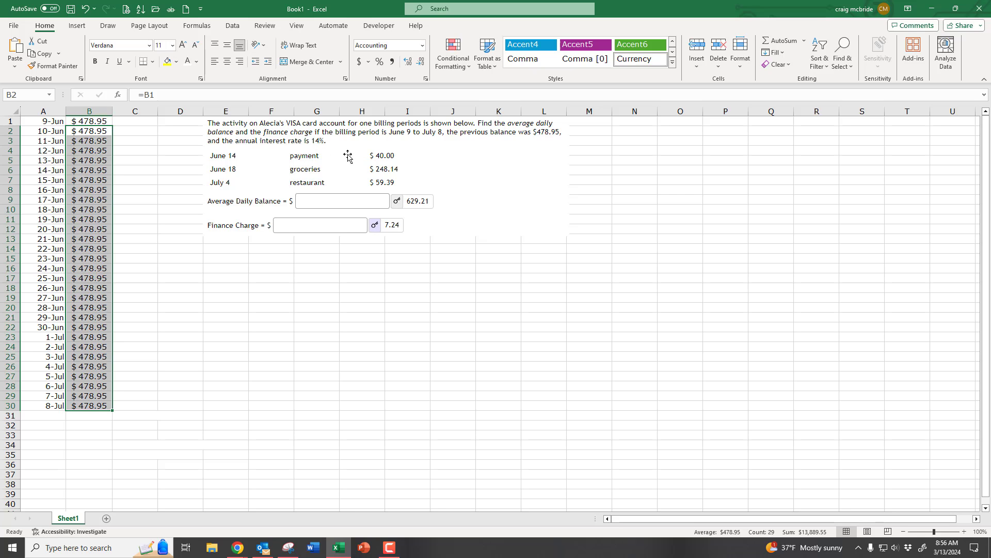
Subtract the $40 payment in B6 with =B5-40.
click(87, 169)
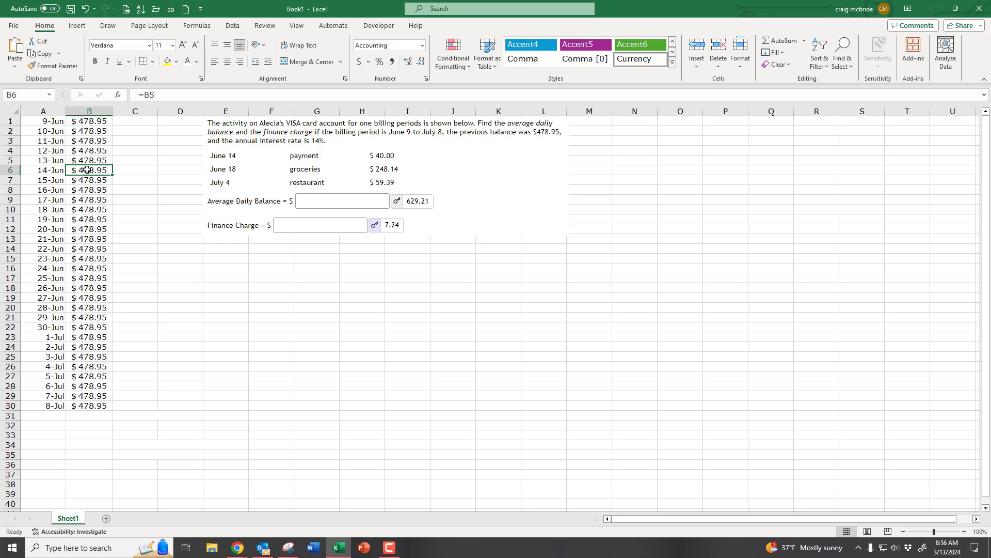
text(=)
click(93, 161)
text(-40)
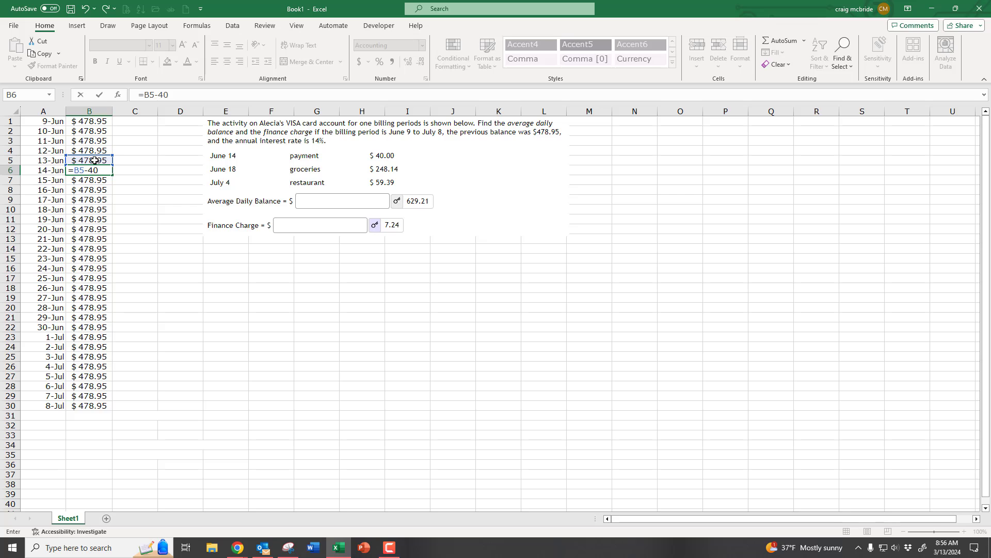
key(Return)
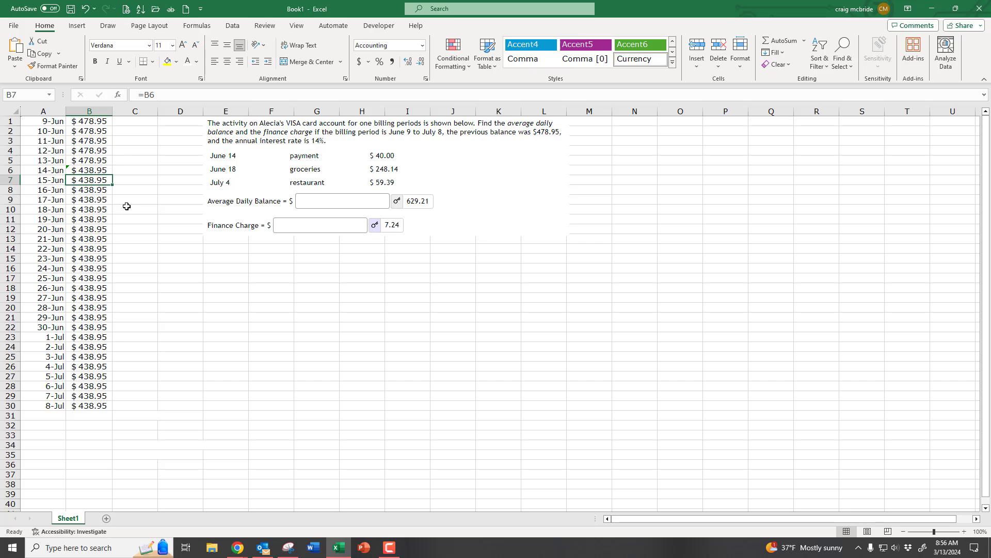
Add the $248.14 groceries charge in B10 with =B9+248.14.
click(87, 209)
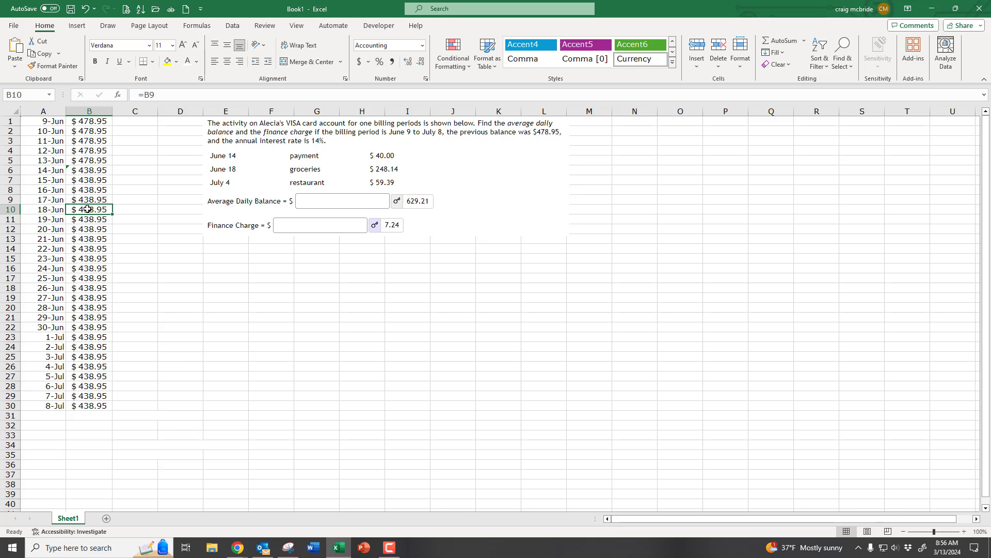
text(=)
click(89, 199)
text(+248)
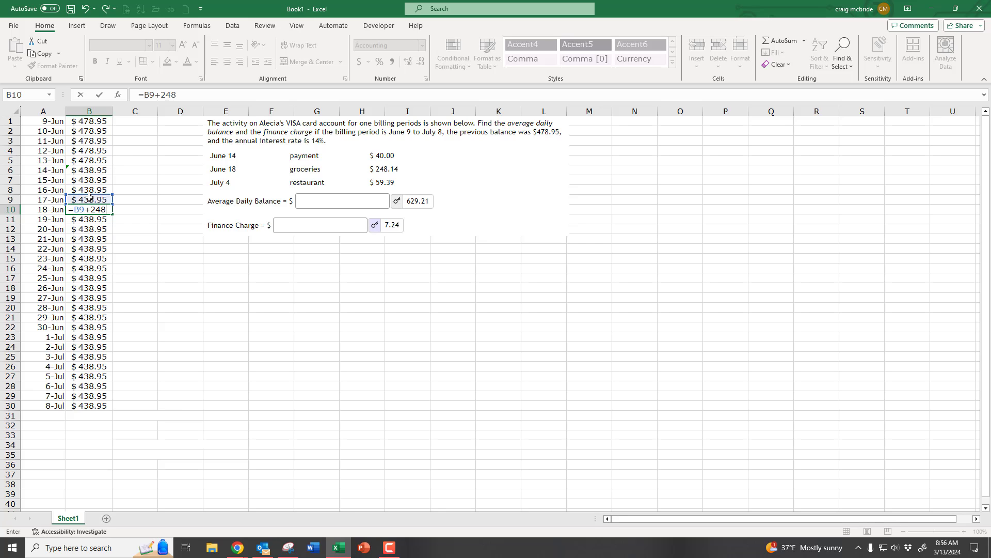
text(.14)
key(Return)
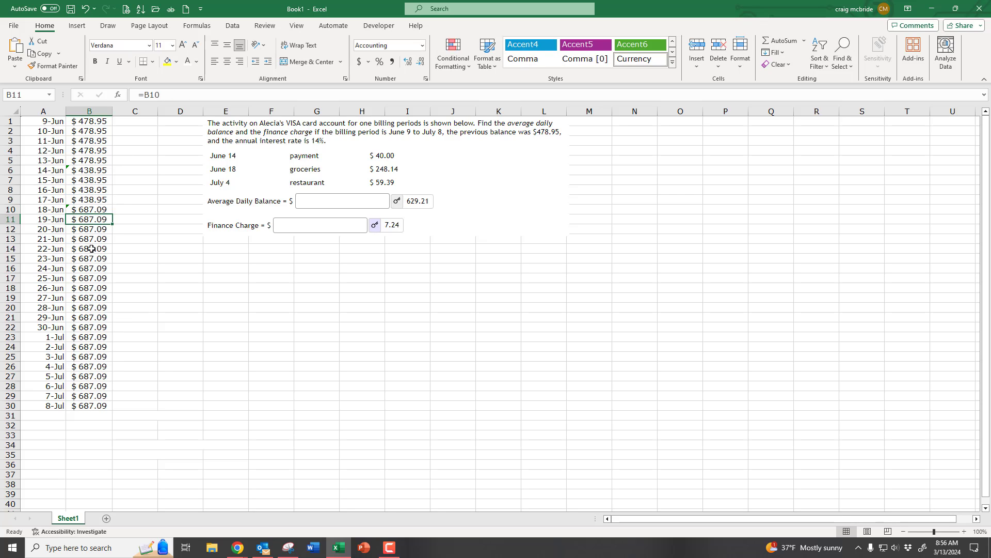
Add the $59.39 restaurant charge in B26 with =B25+59.39.
click(91, 366)
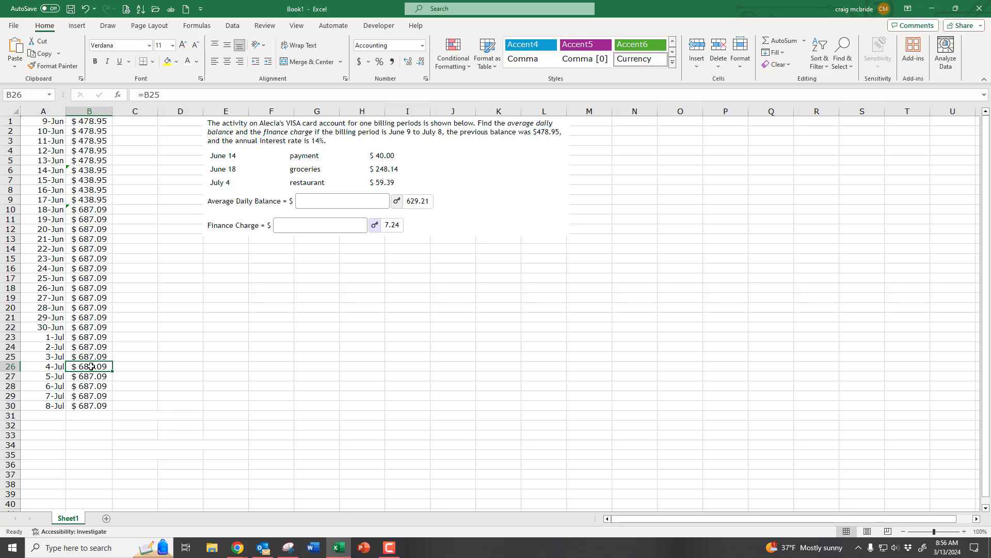
text(=)
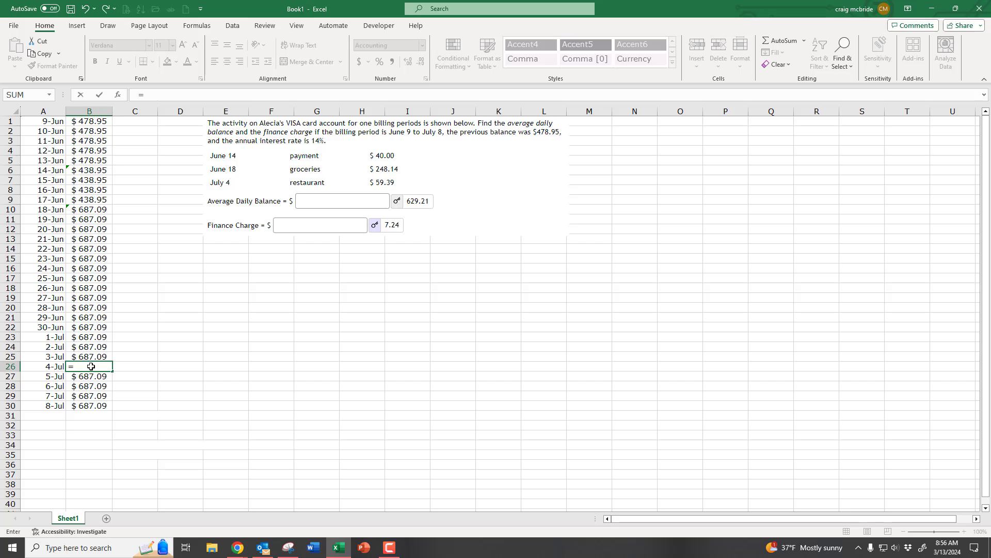
click(90, 357)
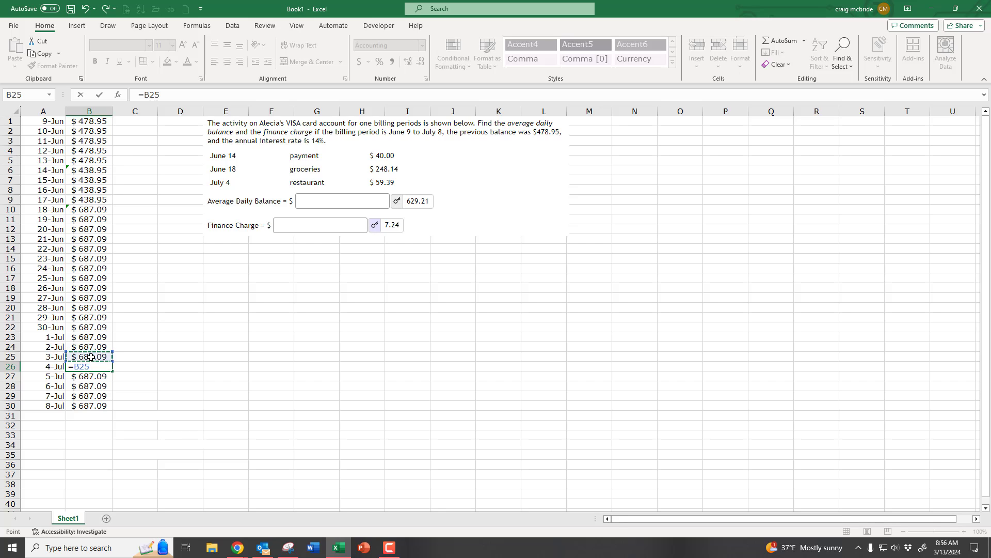
text(+59.39)
key(Return)
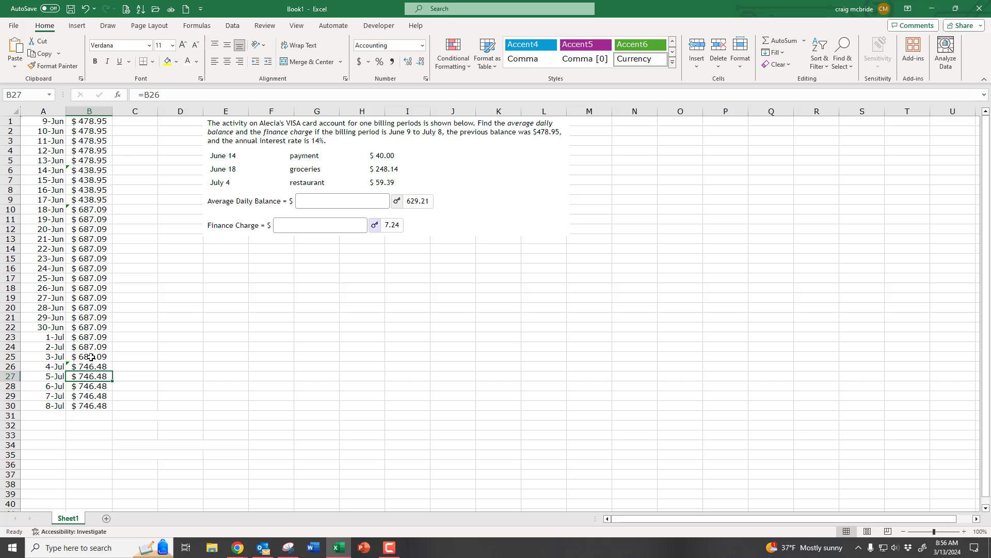
Enter =AVERAGE(B1:B30) in B31 for the $629.21 average daily balance.
click(92, 415)
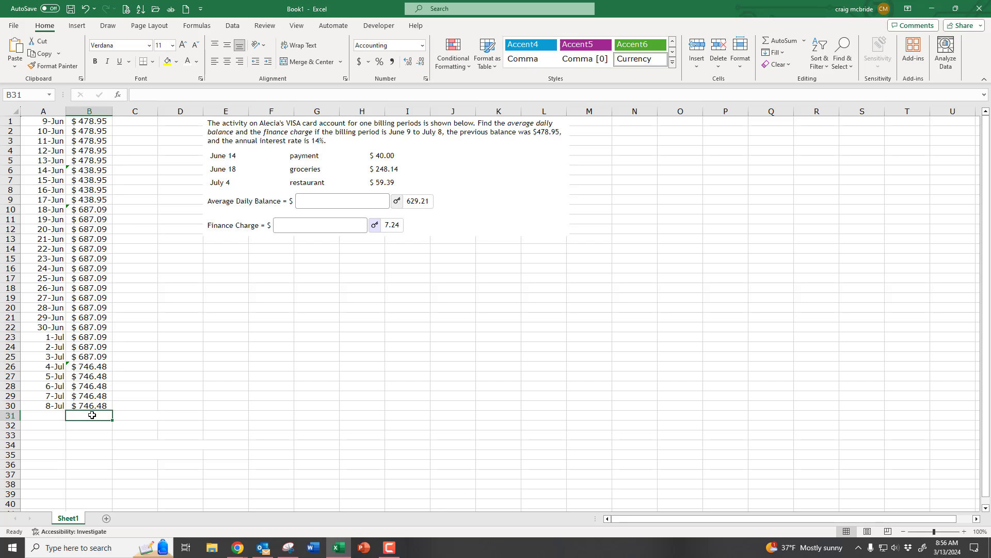
text(=aver)
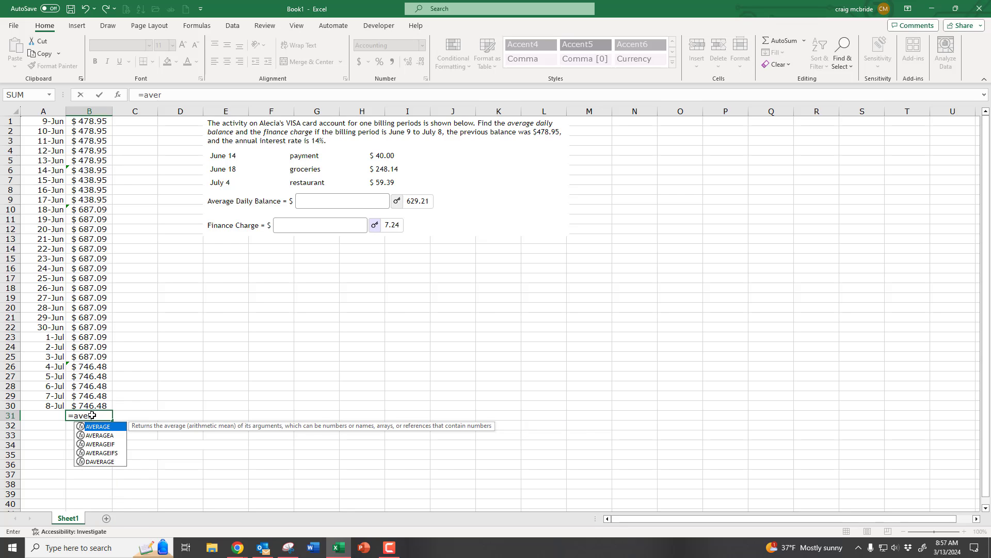
key(Tab)
drag(88, 405, 85, 120)
key(Return)
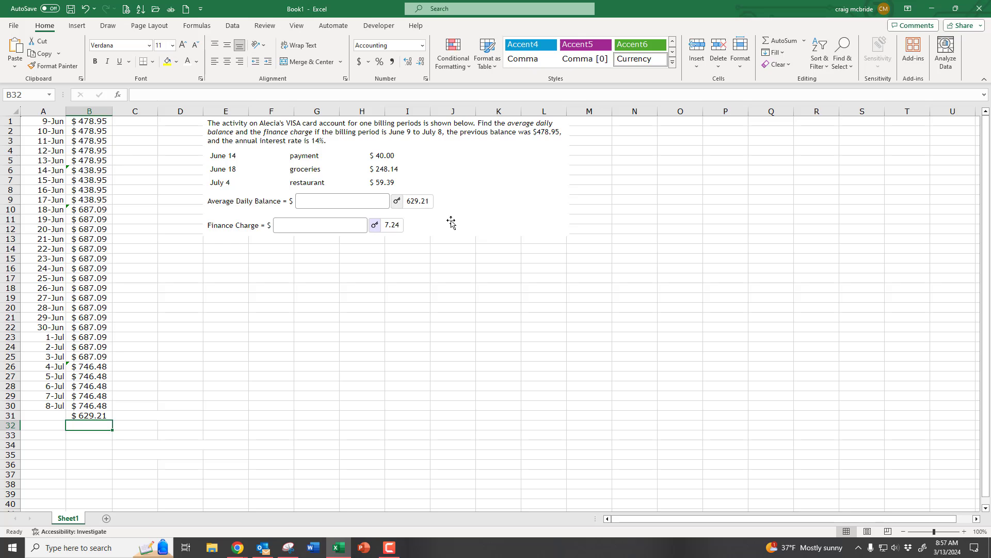
Set the font colour of labels C31:C35 to Automatic so they become visible.
click(132, 415)
drag(132, 415, 133, 456)
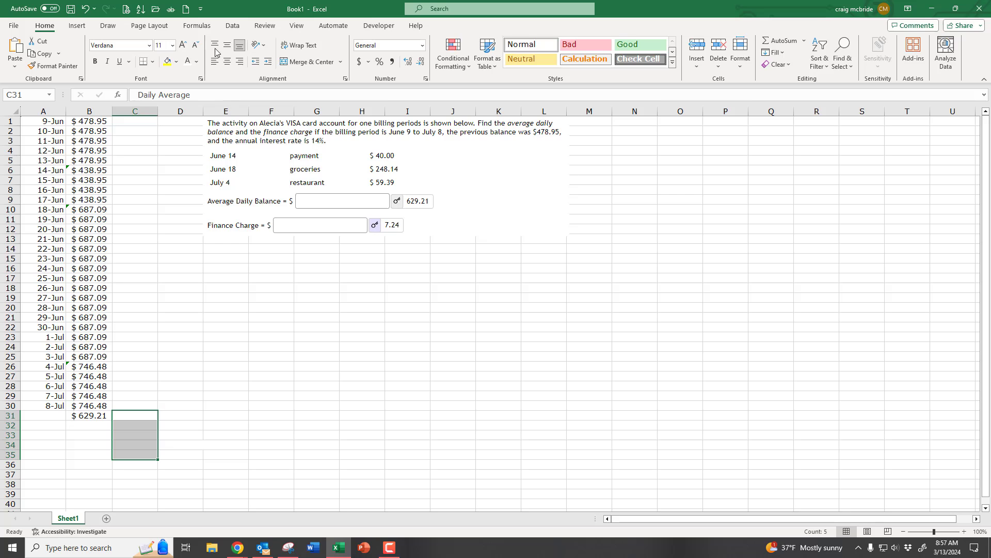
click(196, 61)
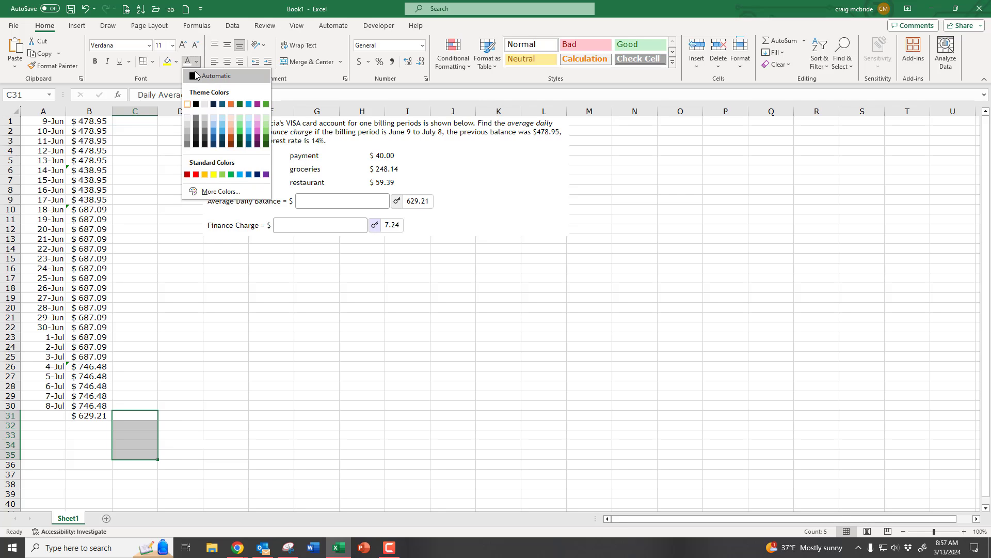
click(195, 75)
click(250, 401)
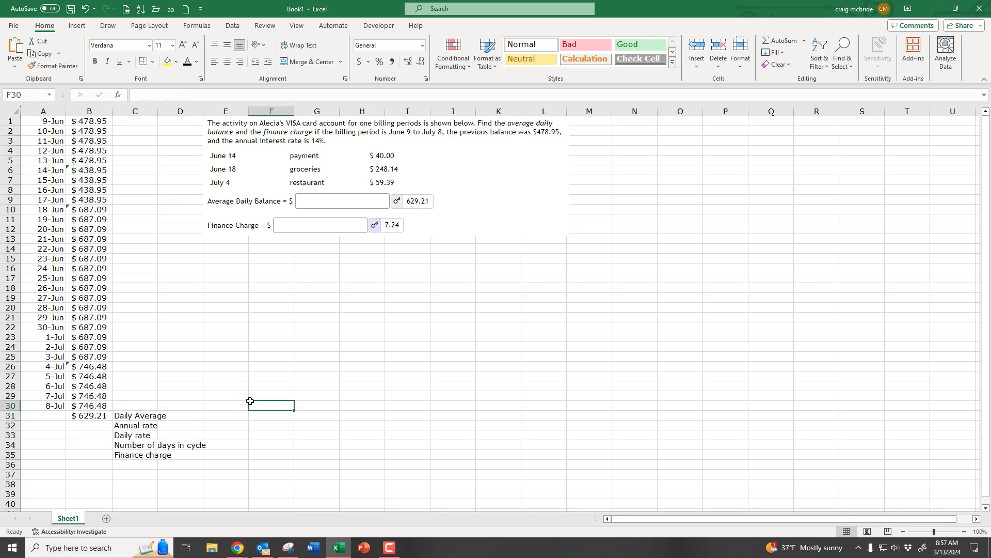
click(99, 425)
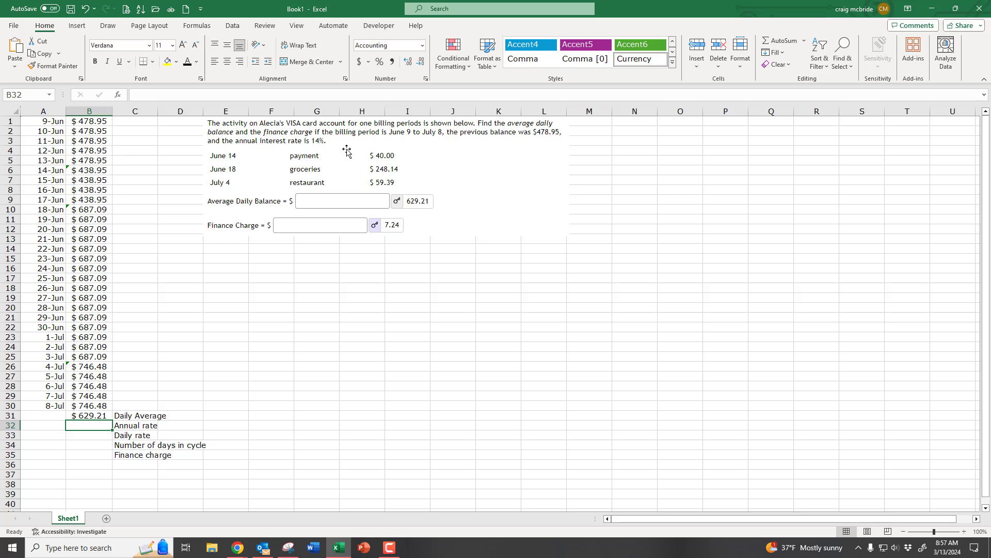
Make B32 show the 14% annual rate in Percent Style.
text(14)
key(Return)
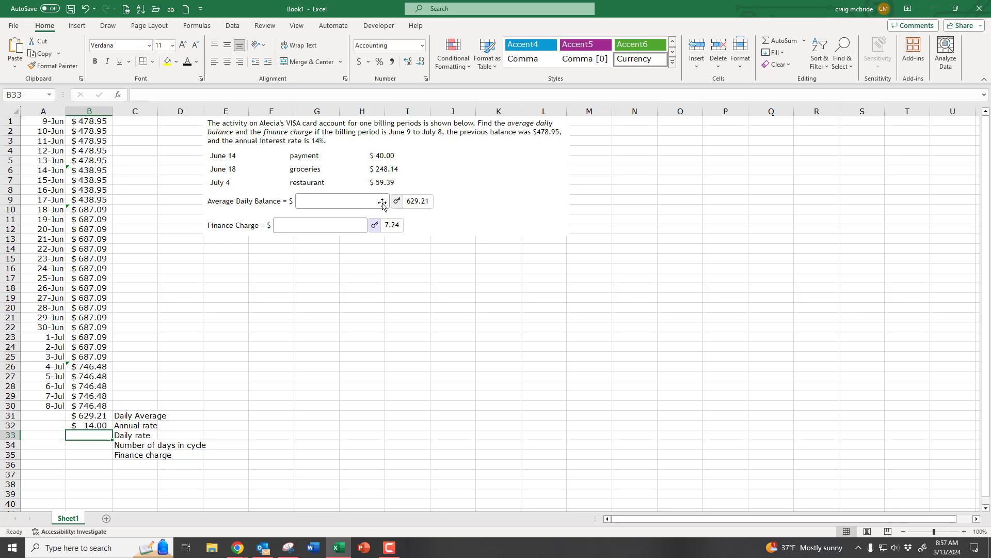
click(94, 429)
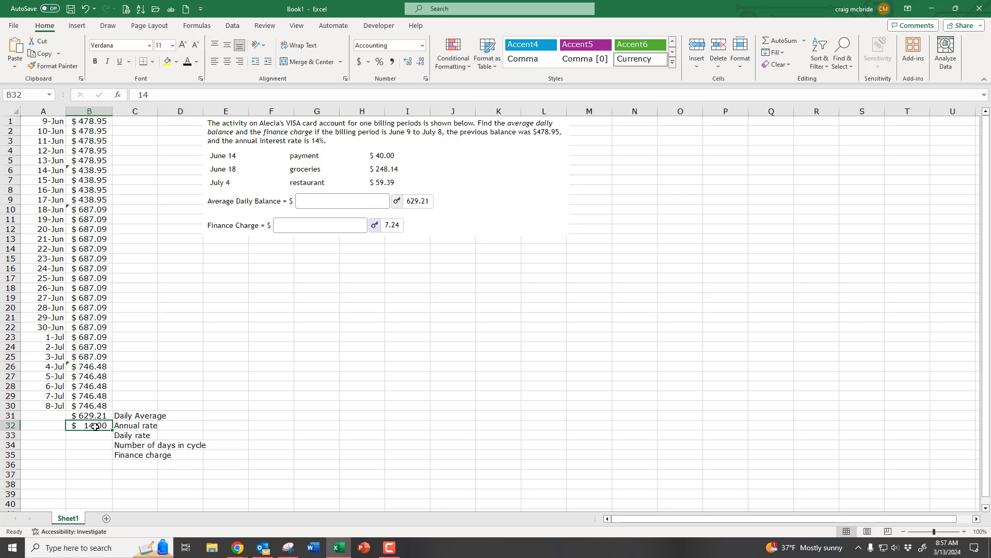
click(380, 62)
text(14%)
key(Return)
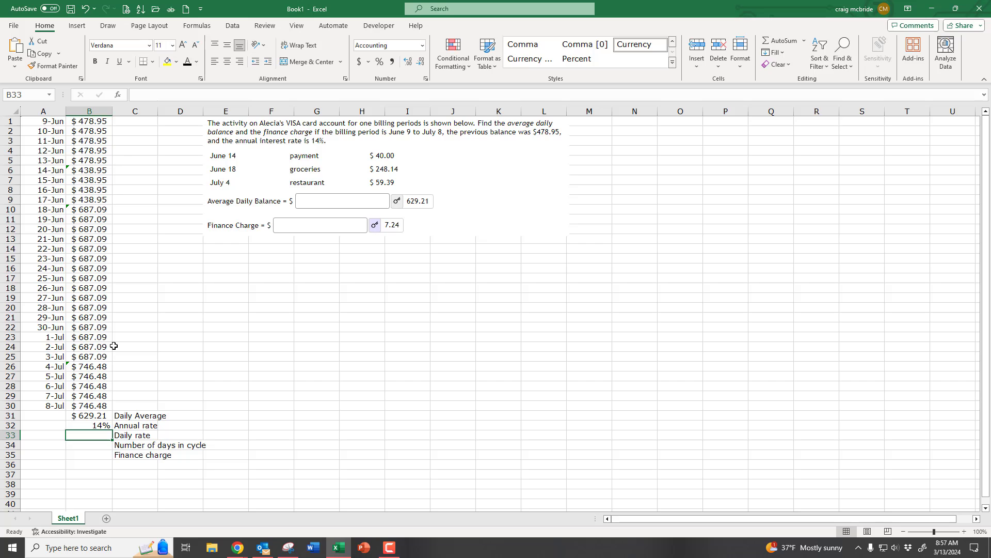
Apply Percent Style to B33 and Number format to B34.
click(380, 62)
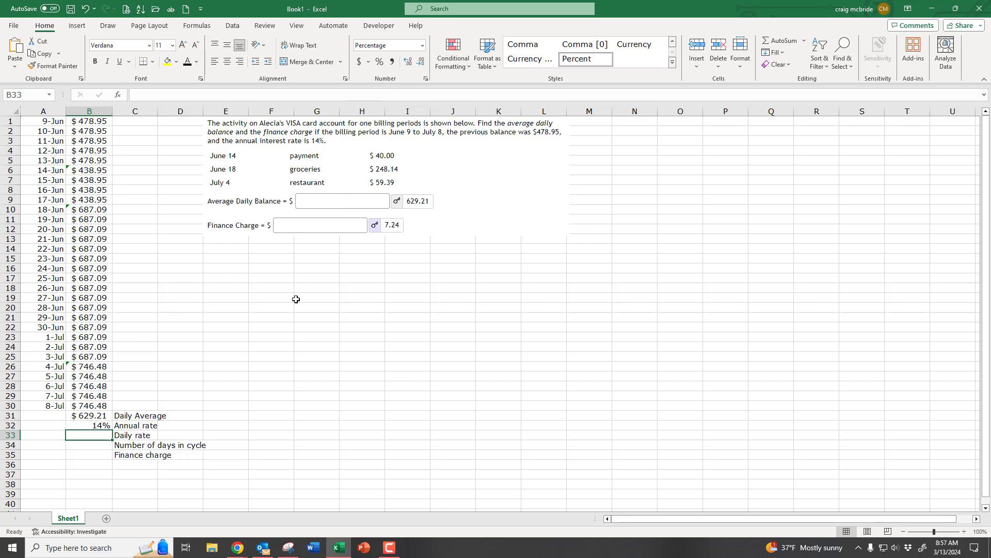
click(97, 448)
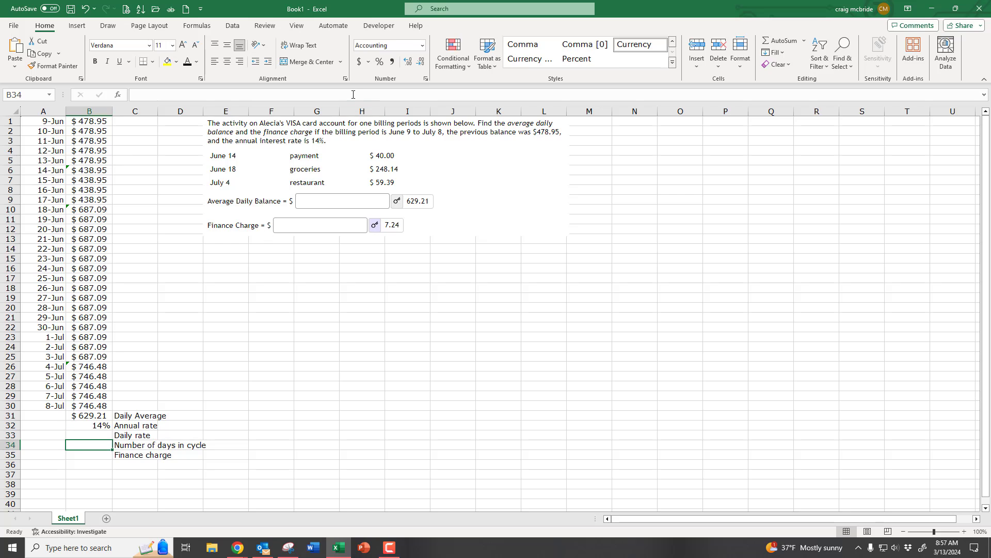
click(422, 46)
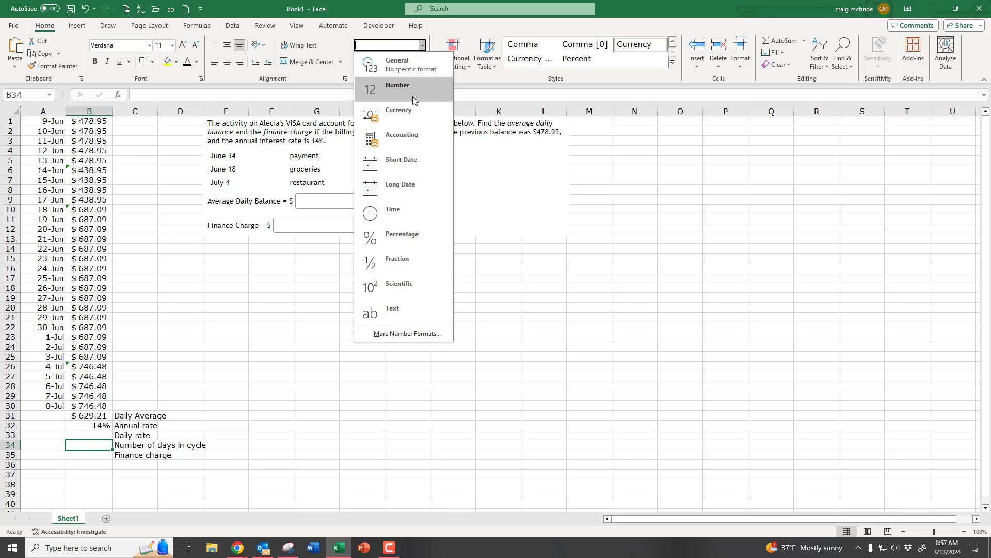
click(407, 91)
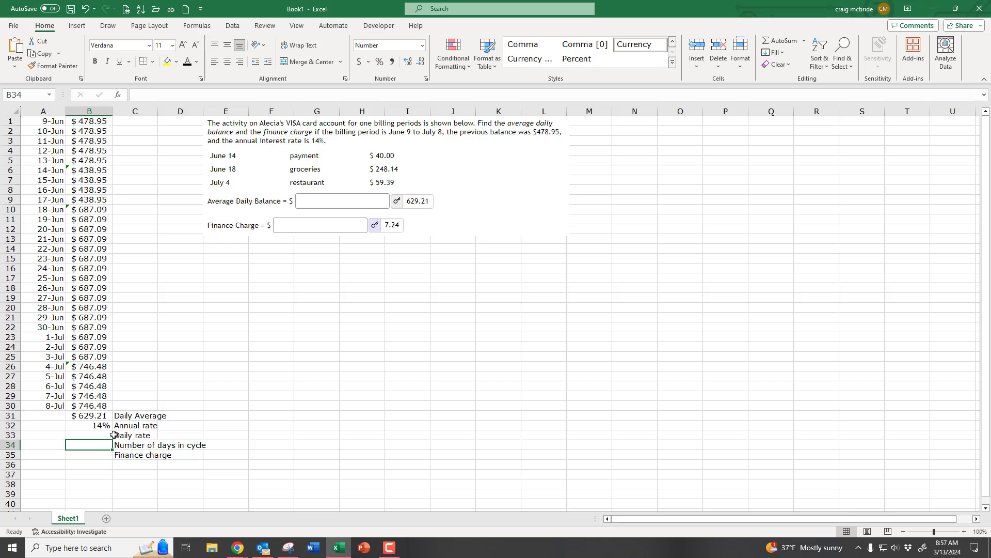
click(99, 454)
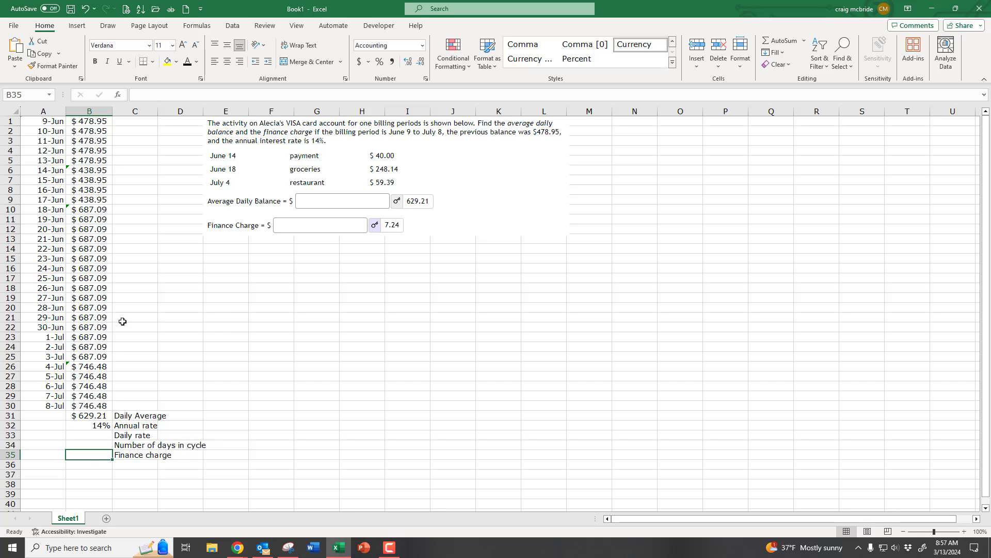
click(101, 436)
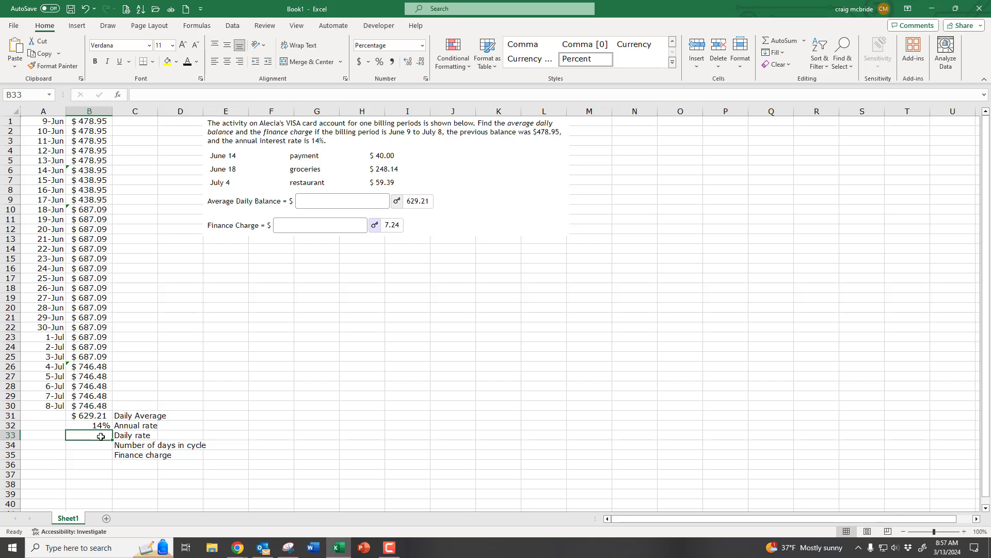
Enter =B32/365 in B33 and increase decimals to display 0.03836%.
text(=)
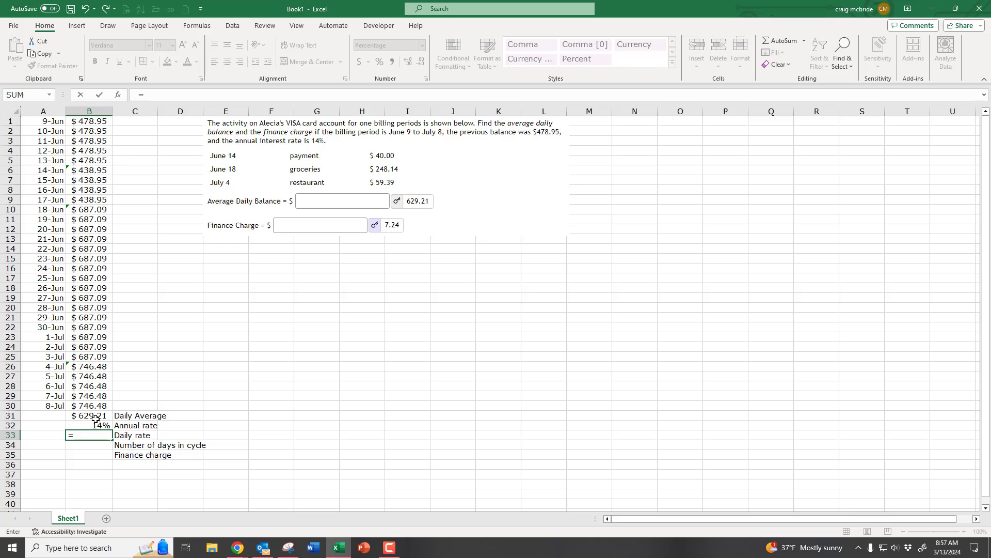
click(96, 424)
text(/365)
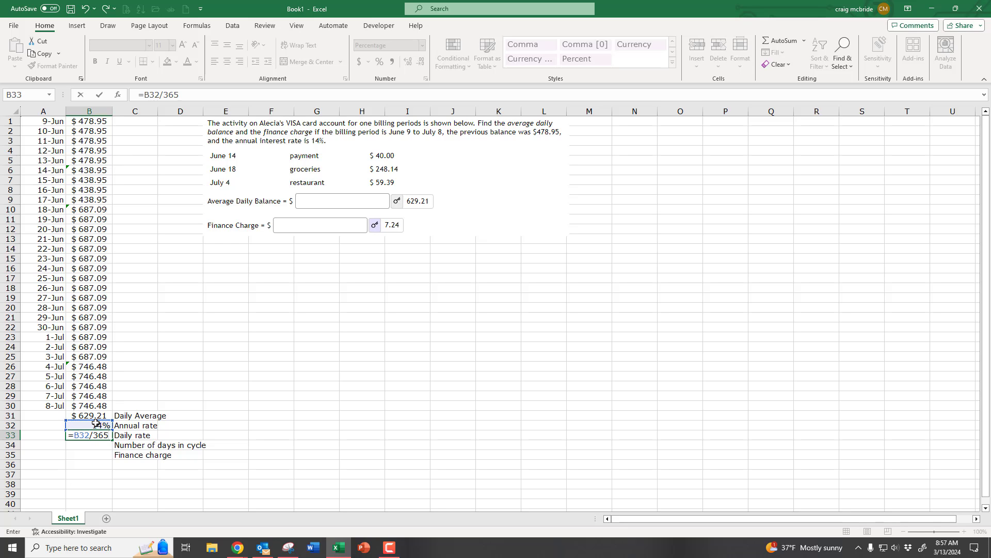
key(Return)
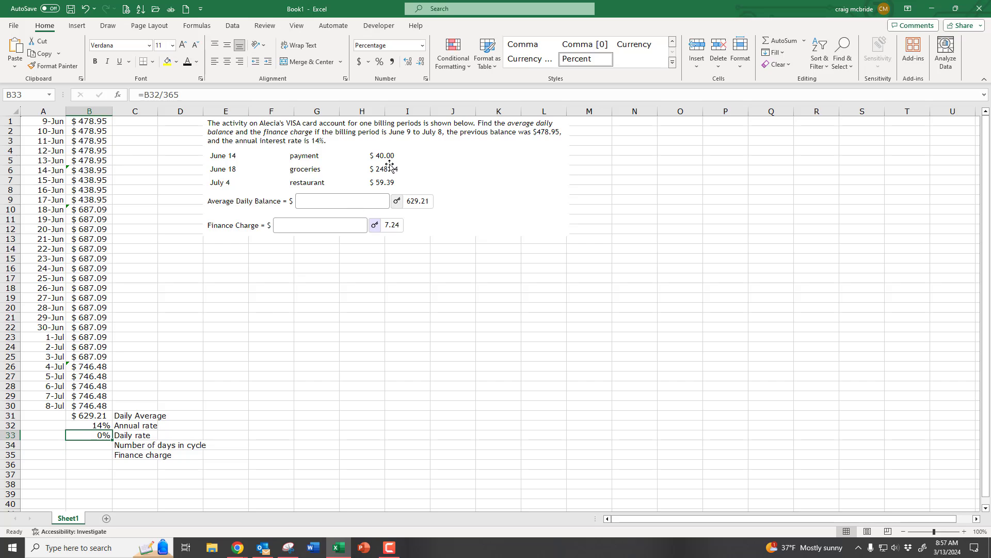
click(410, 62)
click(410, 62)
click(411, 62)
click(410, 62)
click(411, 62)
click(98, 447)
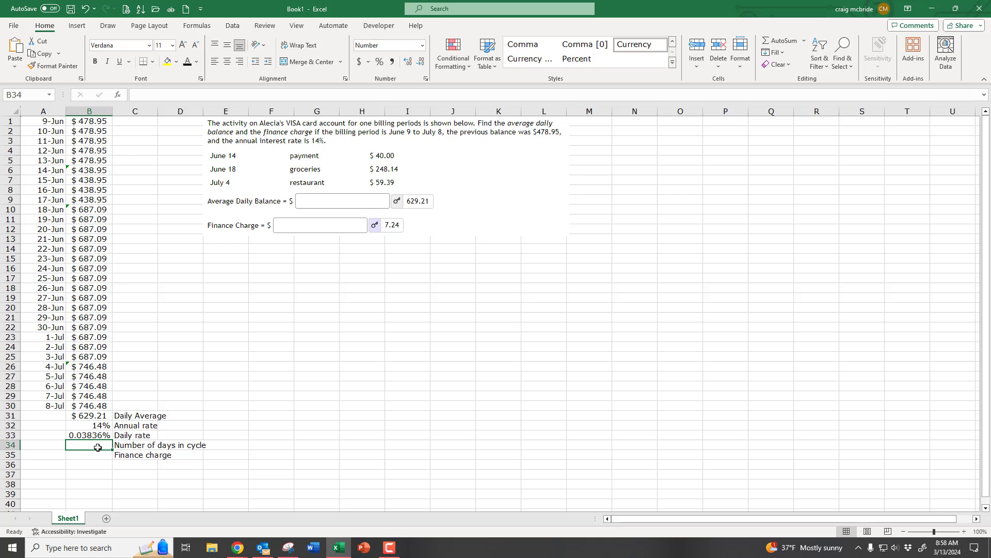
Enter =COUNT(A1:A30) in B34 to get 30 days.
text(=cou)
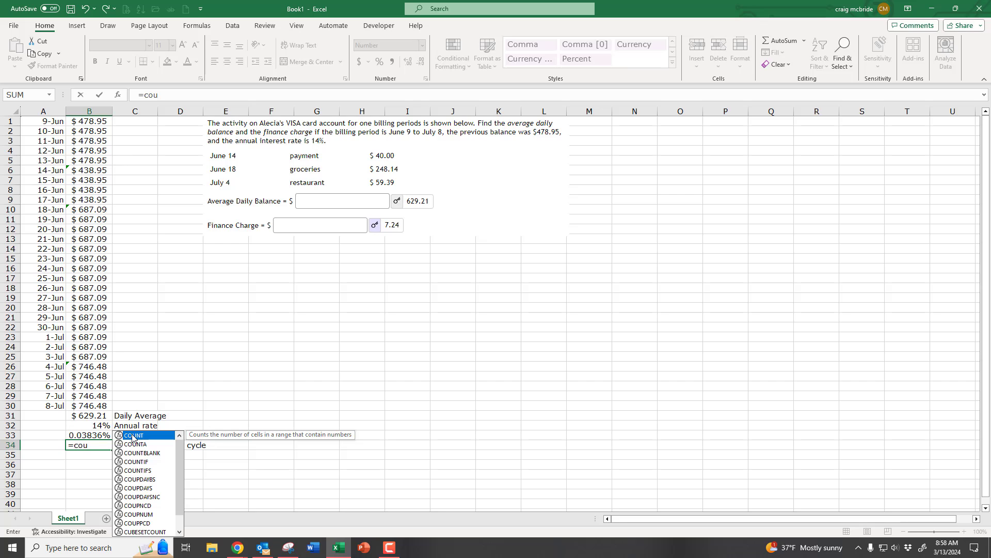
double_click(132, 438)
click(48, 401)
drag(48, 402, 48, 121)
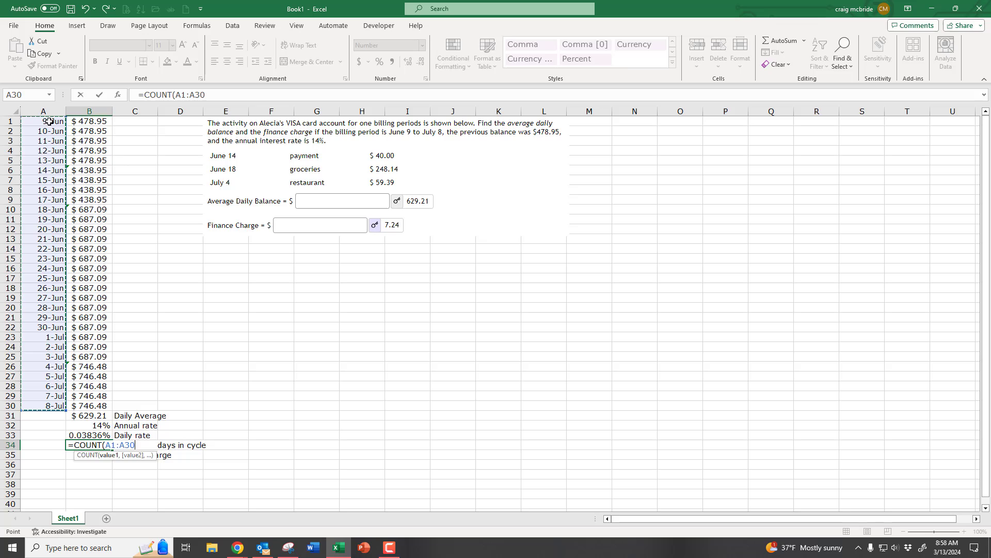
key(Return)
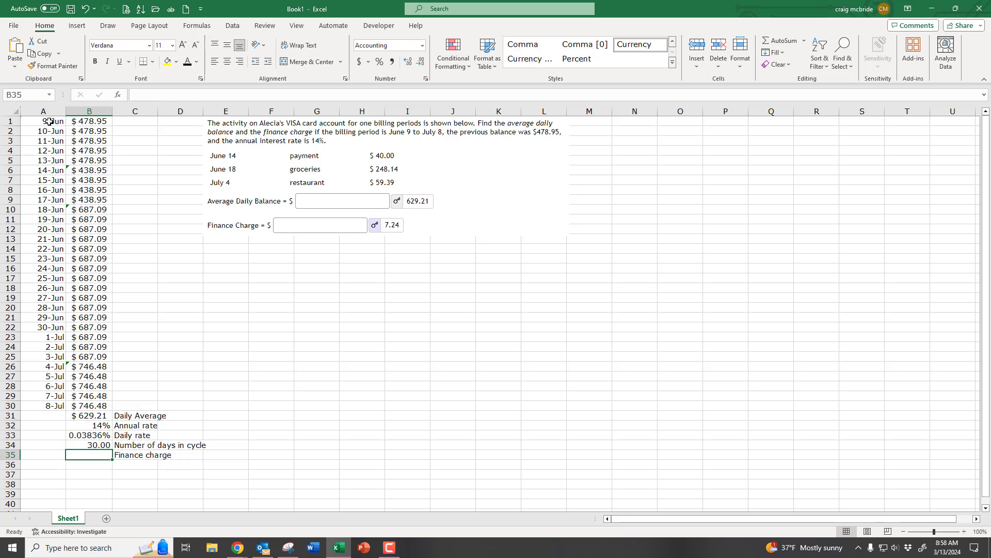
Enter =B31*B33*B34 in B35 for the $7.24 finance charge.
text(=)
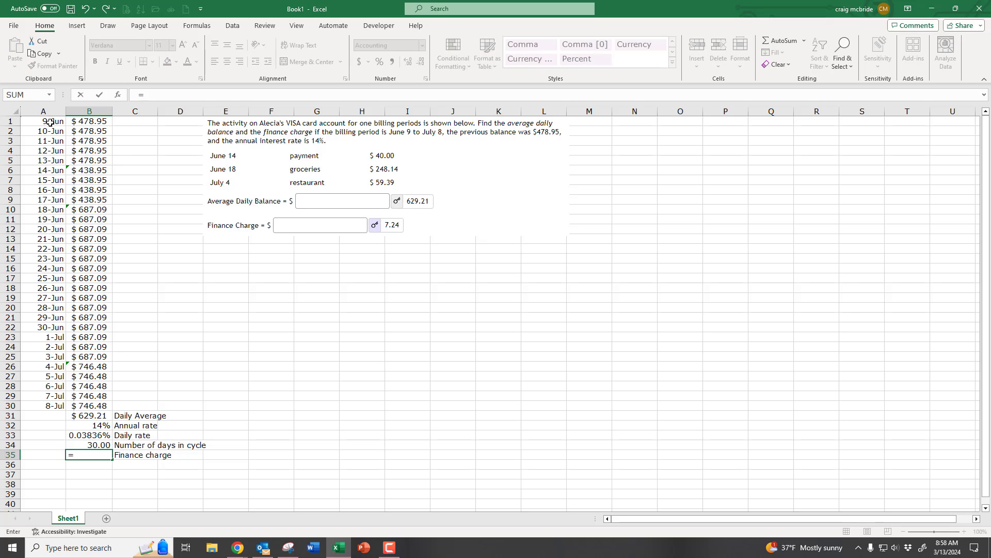
click(96, 415)
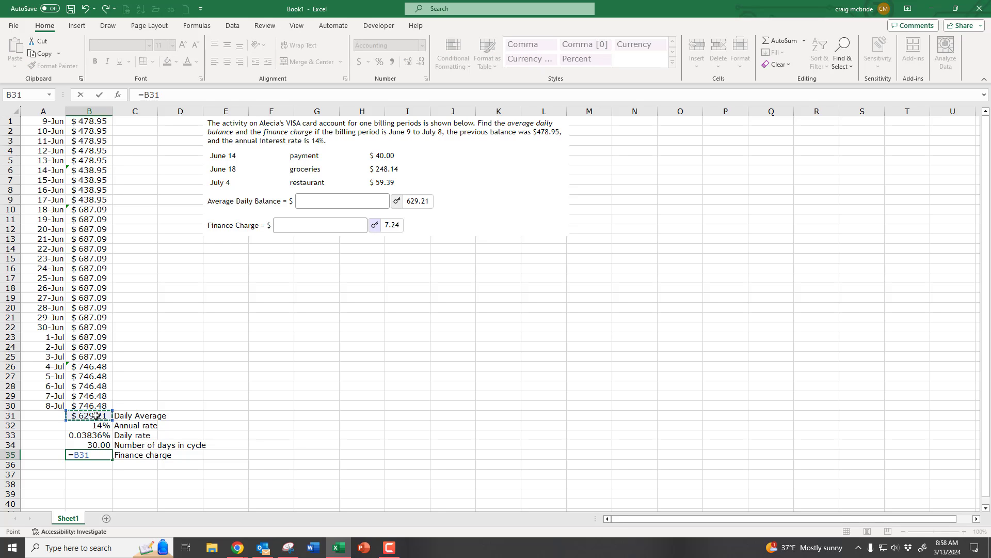
text(*)
click(96, 435)
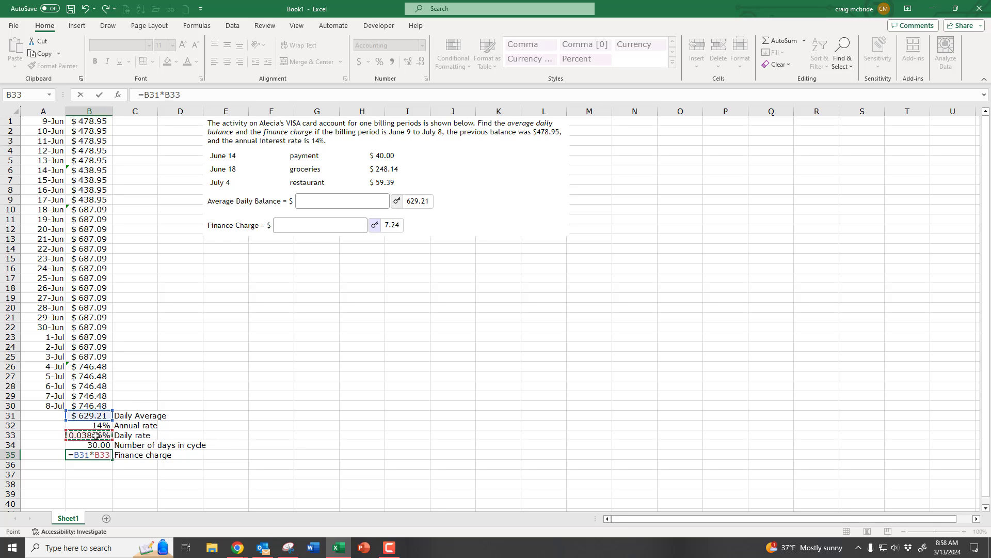
text(*)
click(100, 444)
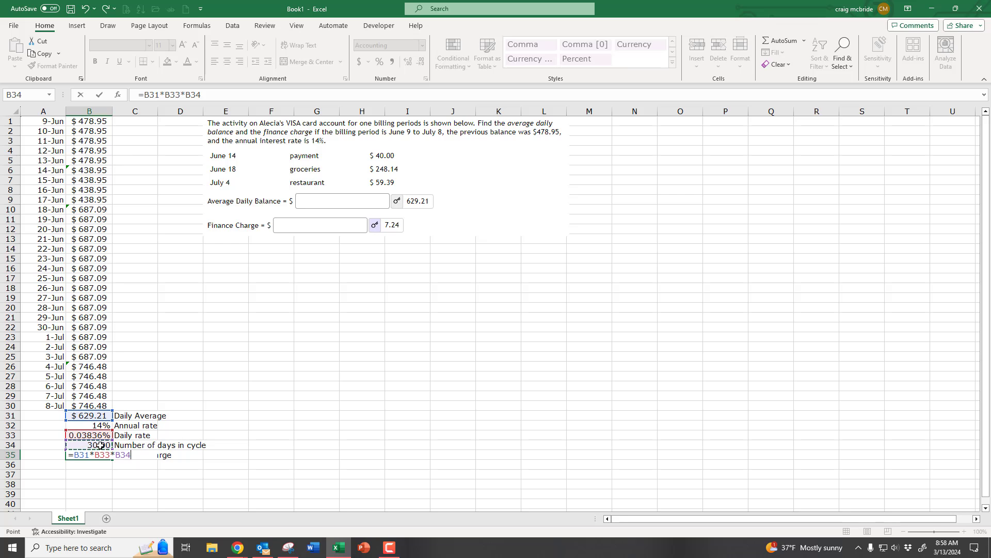
key(Return)
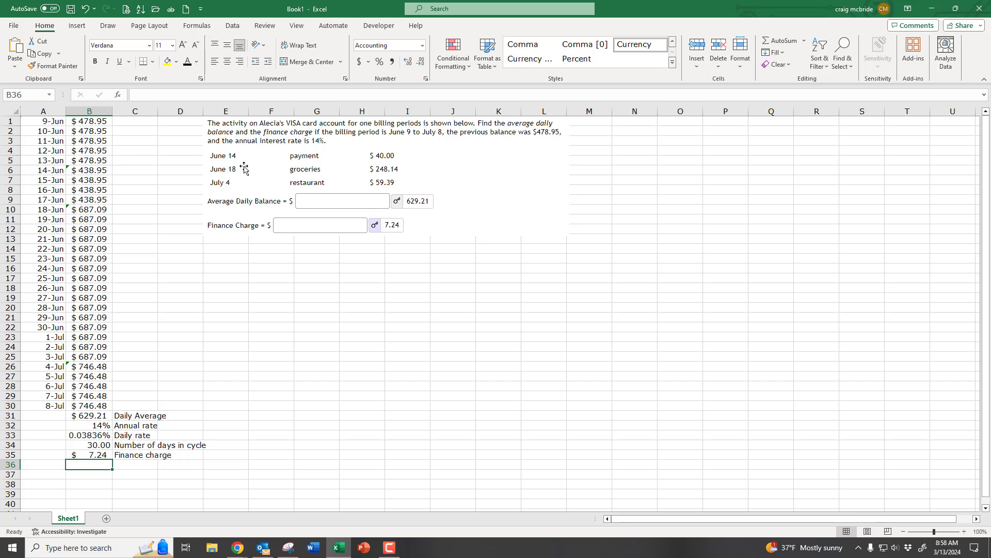
click(85, 171)
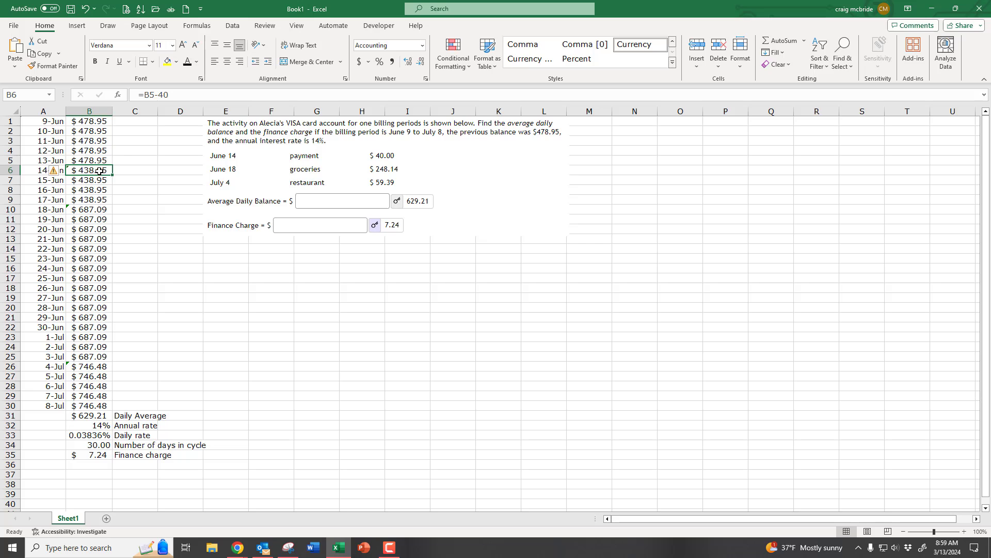
click(93, 211)
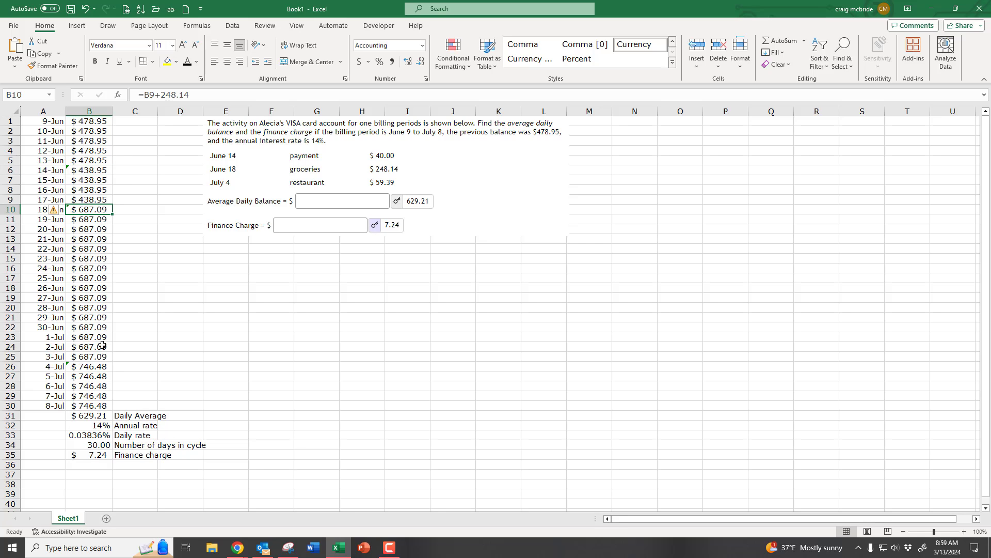
click(96, 366)
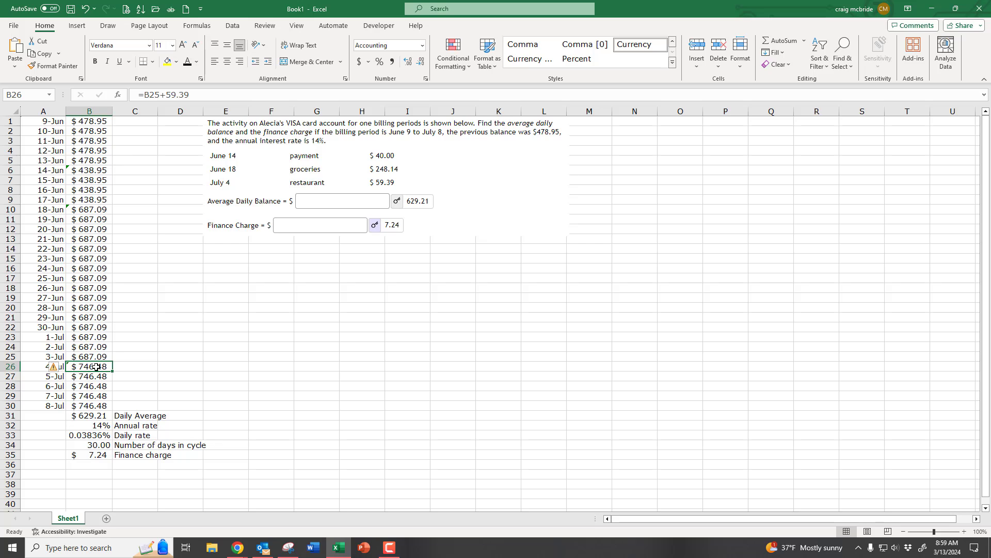
click(99, 415)
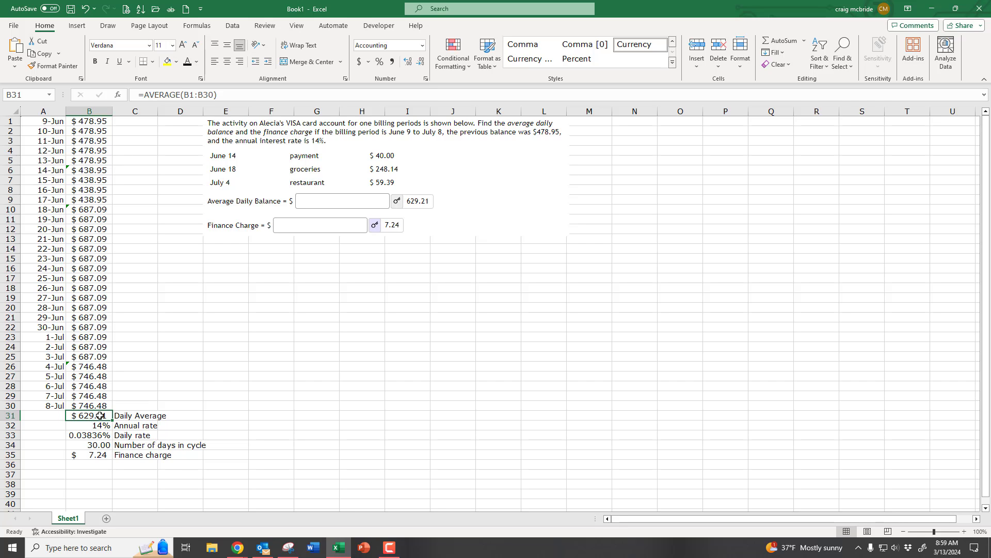
click(104, 428)
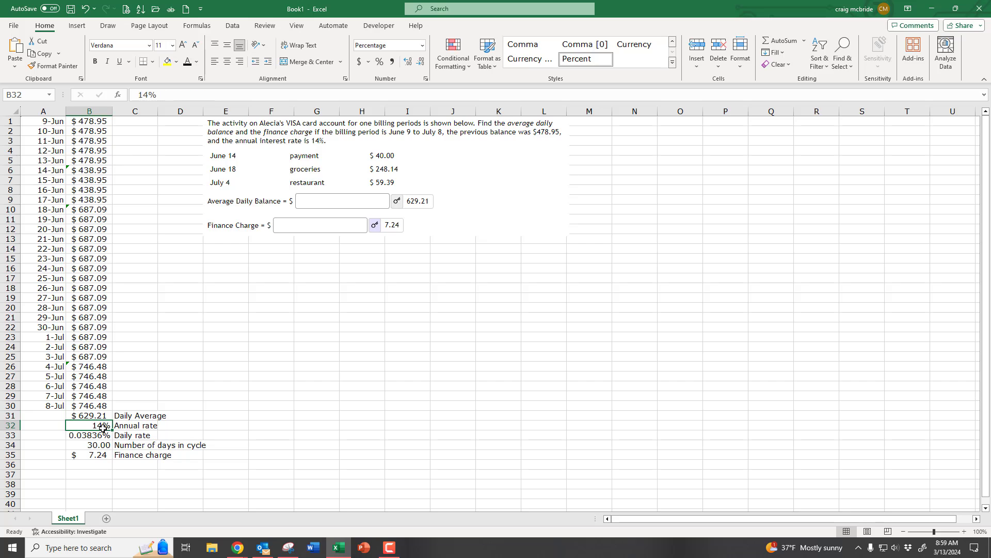
click(102, 435)
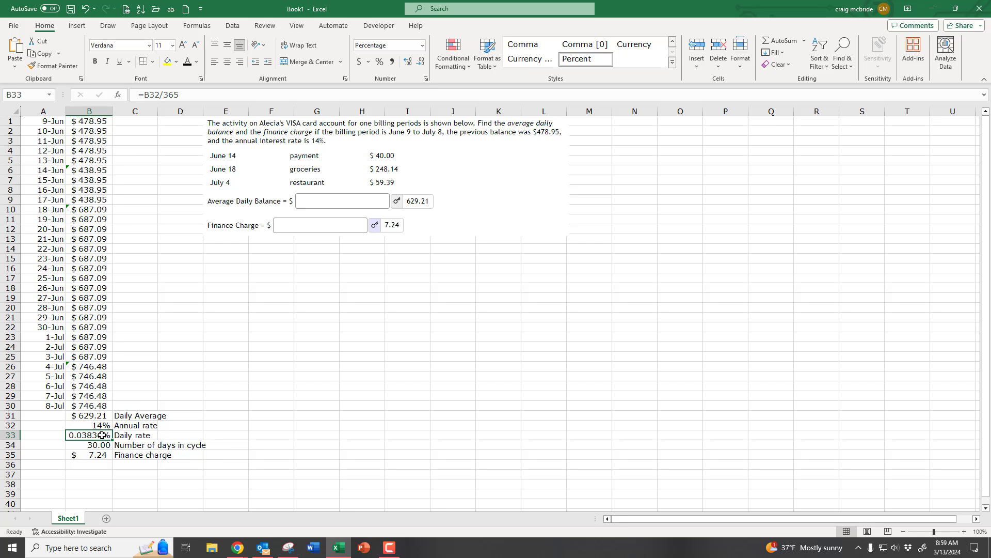
click(103, 444)
click(104, 455)
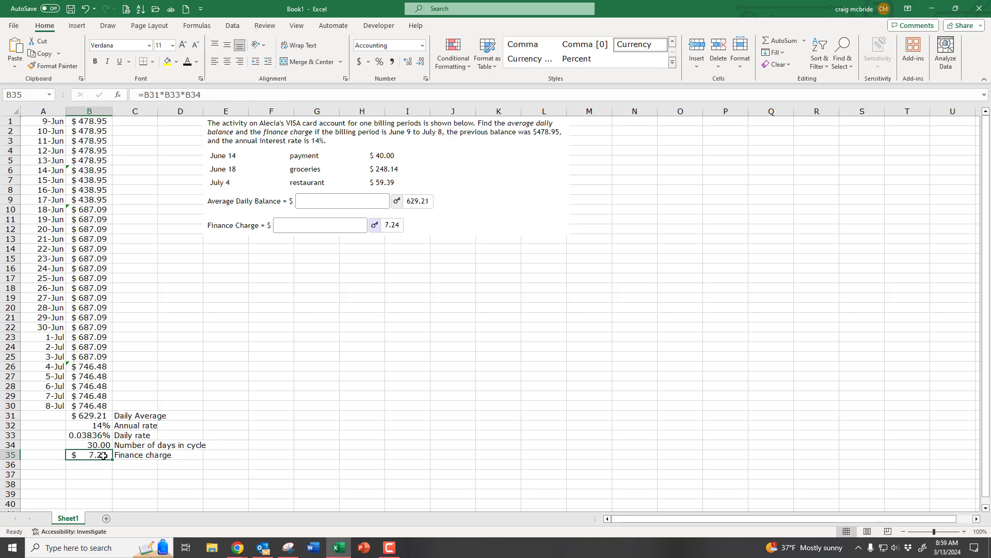